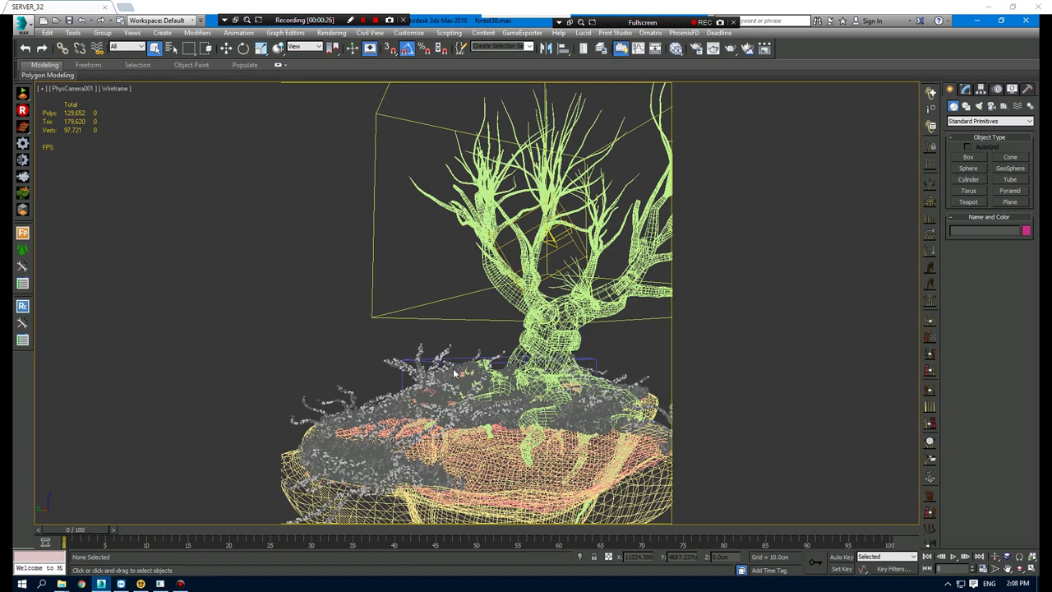
- Open Redshift Render Setup and review the CUDA devices on the System tab
{"action": "left_click", "coordinate": [327, 35]}
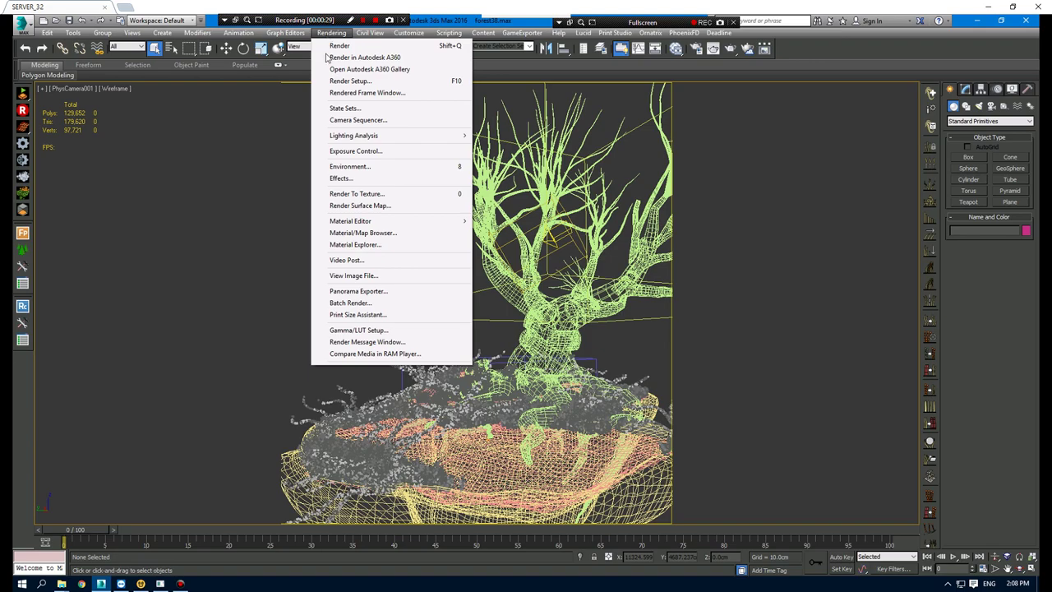
{"action": "left_click", "coordinate": [349, 81]}
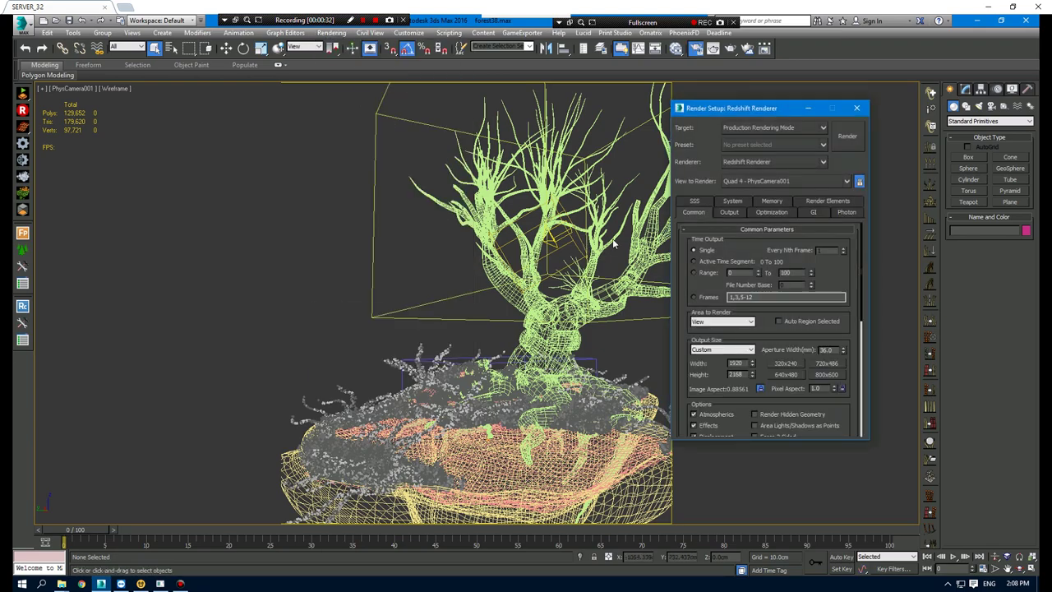
{"action": "scroll", "coordinate": [732, 329], "scroll_direction": "down", "scroll_amount": 5}
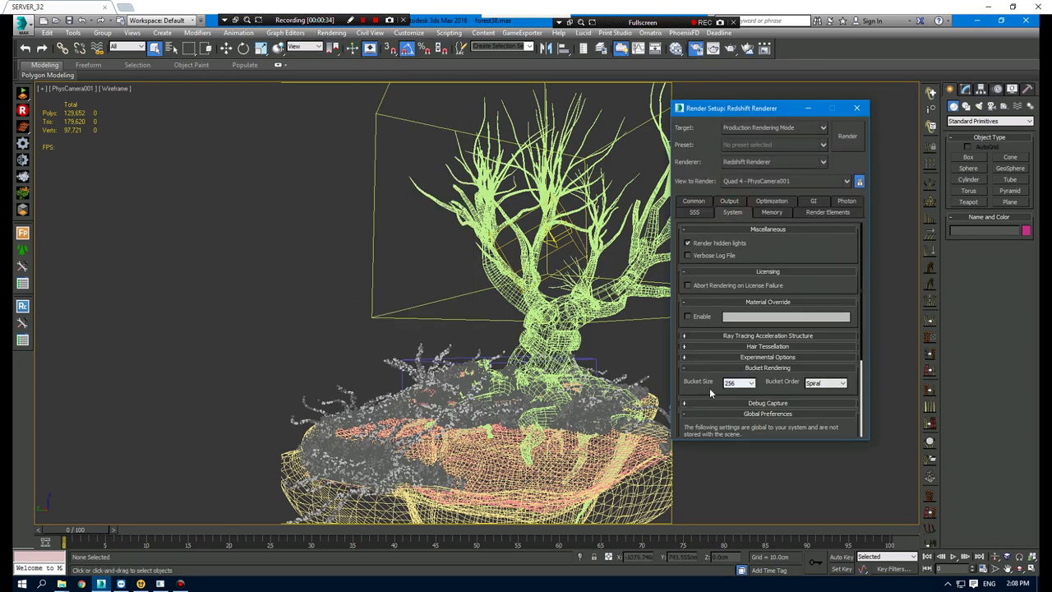
{"action": "scroll", "coordinate": [740, 365], "scroll_direction": "down", "scroll_amount": 3}
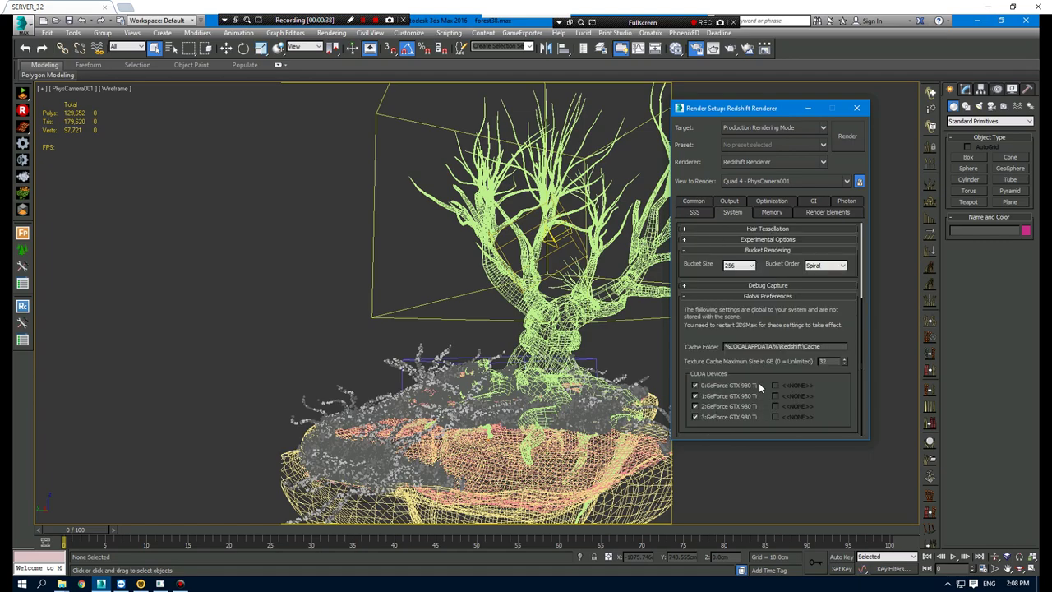
- Review the Common tab, then the Output sampling overrides of 1024 reflection, refraction and light samples
{"action": "left_click", "coordinate": [693, 200]}
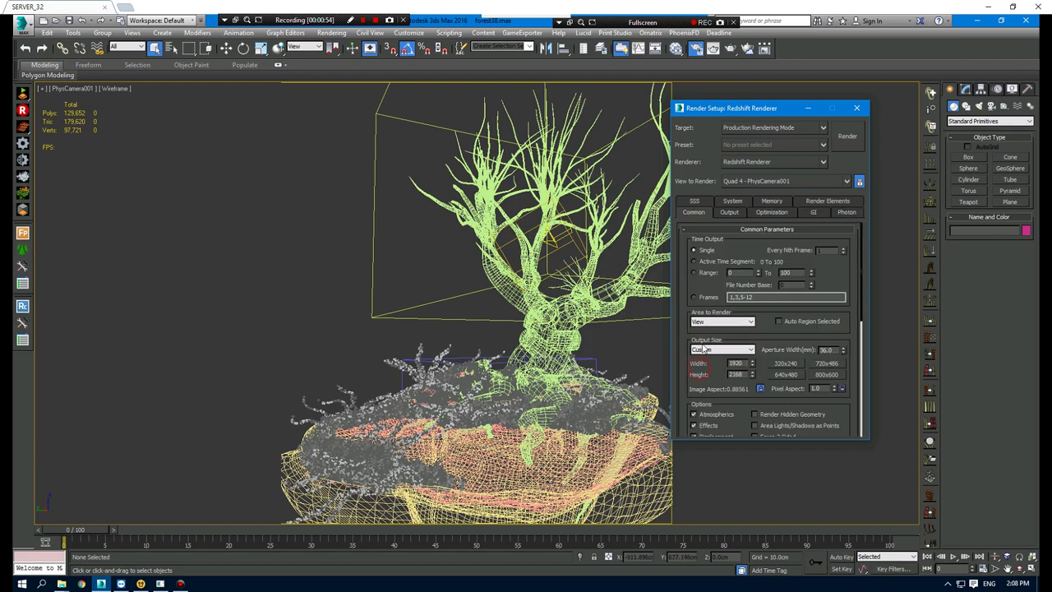
{"action": "scroll", "coordinate": [707, 352], "scroll_direction": "down", "scroll_amount": 2}
{"action": "left_click", "coordinate": [729, 212]}
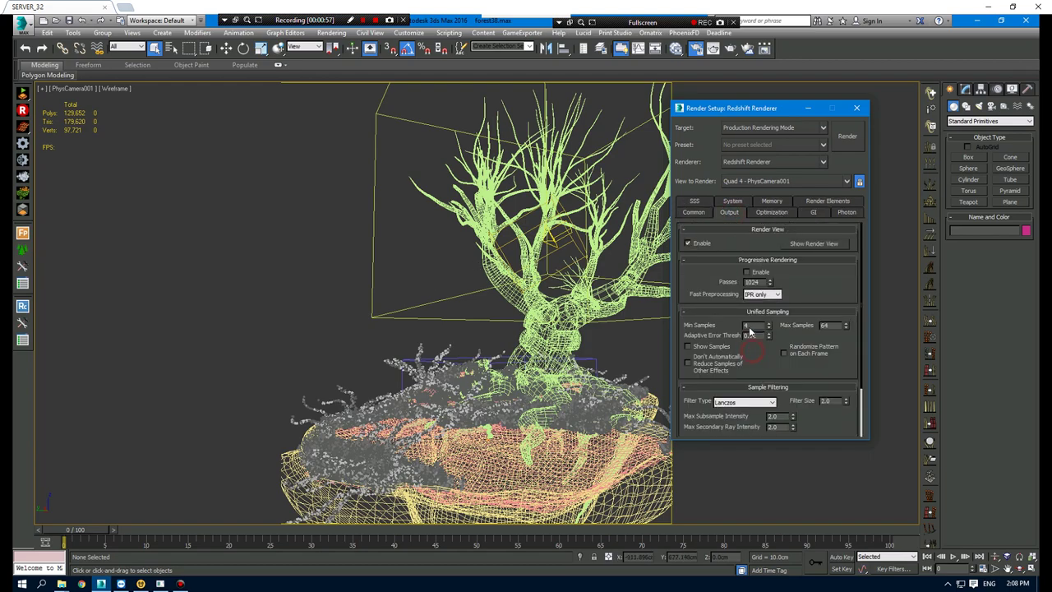
{"action": "scroll", "coordinate": [752, 333], "scroll_direction": "down", "scroll_amount": 1}
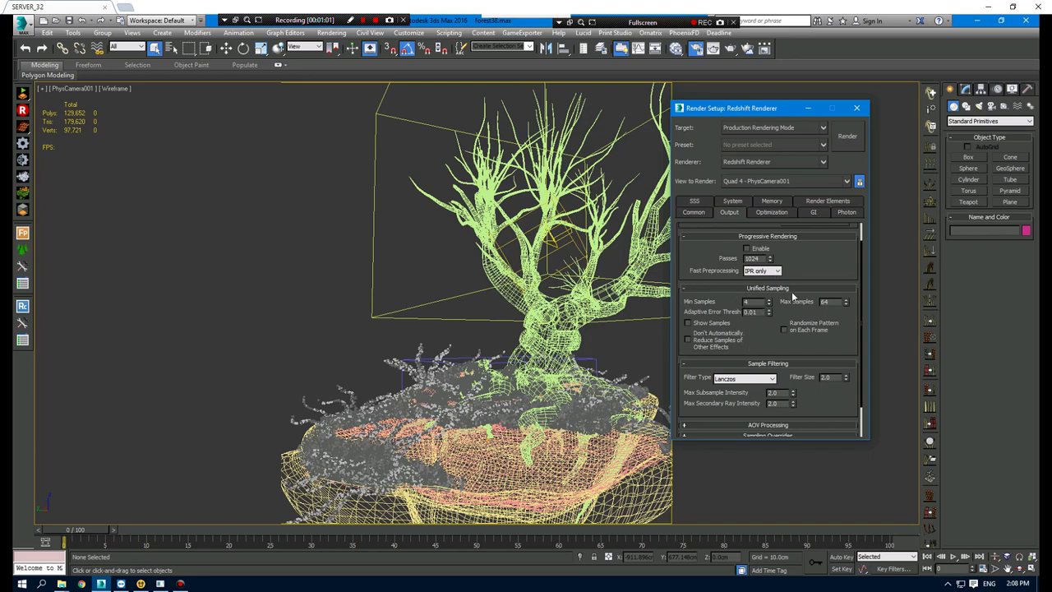
{"action": "scroll", "coordinate": [795, 297], "scroll_direction": "down", "scroll_amount": 8}
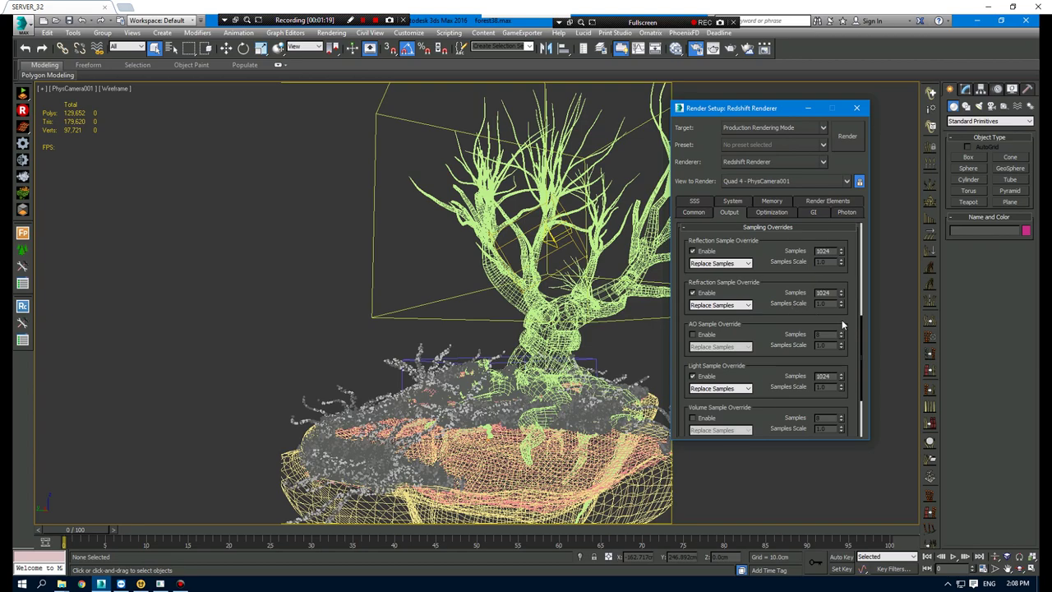
{"action": "scroll", "coordinate": [774, 271], "scroll_direction": "down", "scroll_amount": 1}
{"action": "scroll", "coordinate": [774, 267], "scroll_direction": "down", "scroll_amount": 2}
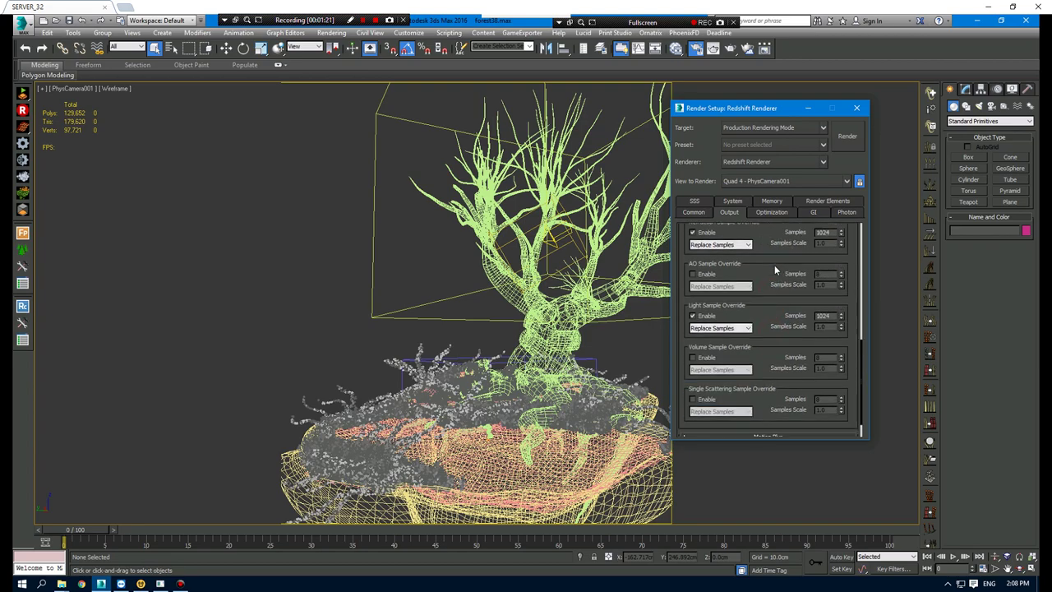
{"action": "scroll", "coordinate": [772, 327], "scroll_direction": "up", "scroll_amount": 3}
{"action": "scroll", "coordinate": [776, 354], "scroll_direction": "up", "scroll_amount": 2}
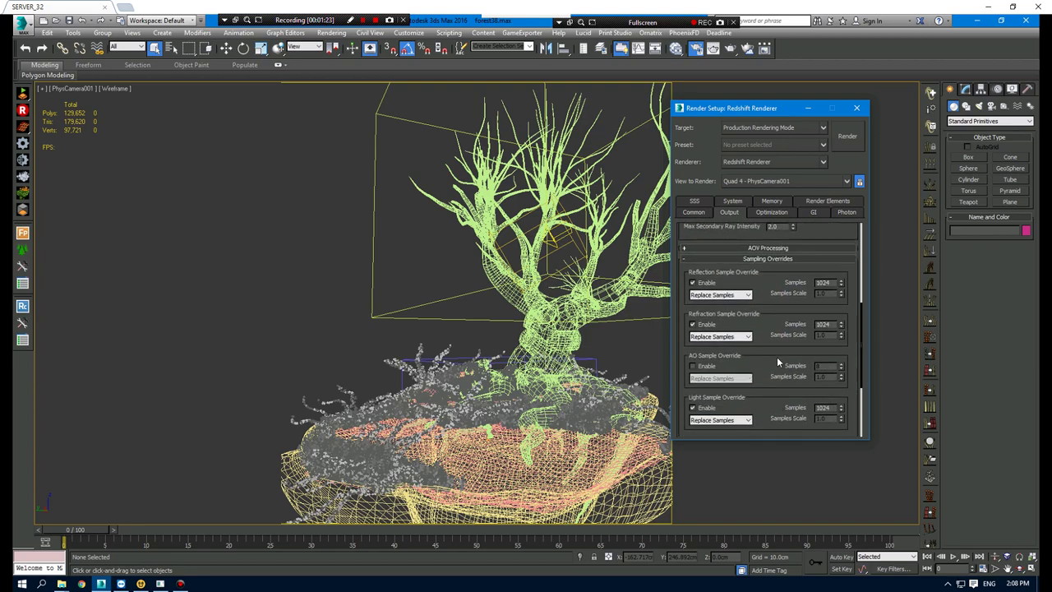
{"action": "left_click", "coordinate": [771, 212]}
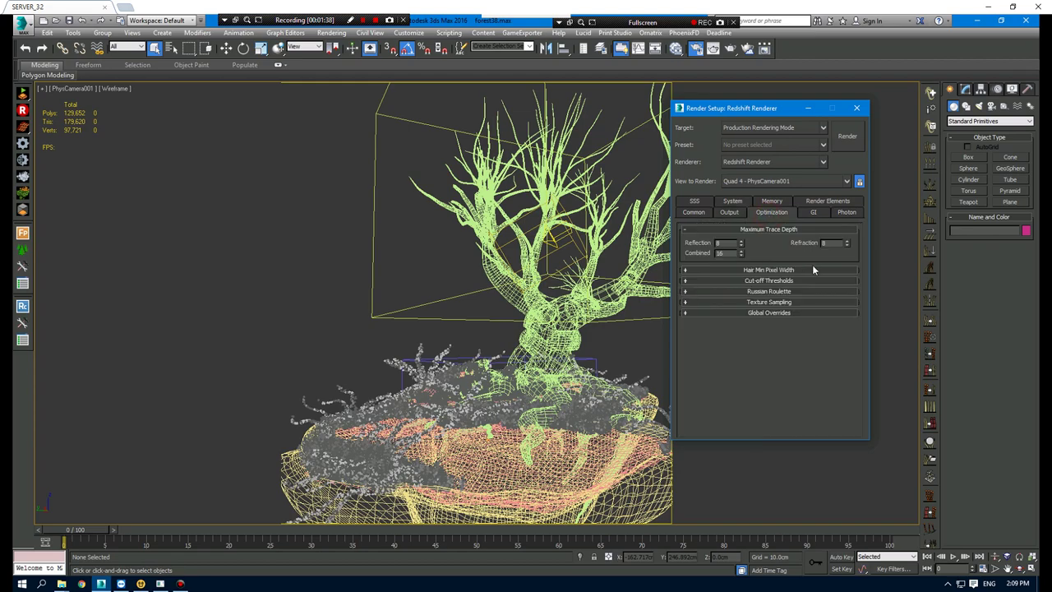
- Check the GI settings, render the bonsai tree, hide the render view, and browse C:\ProgramData
{"action": "left_click", "coordinate": [817, 213]}
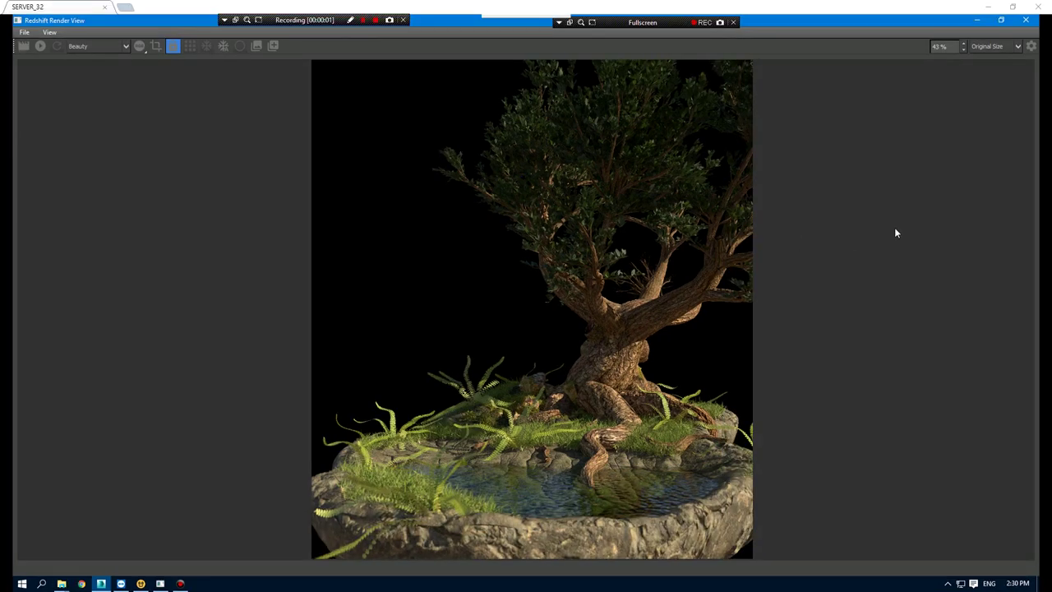
{"action": "left_click", "coordinate": [977, 20]}
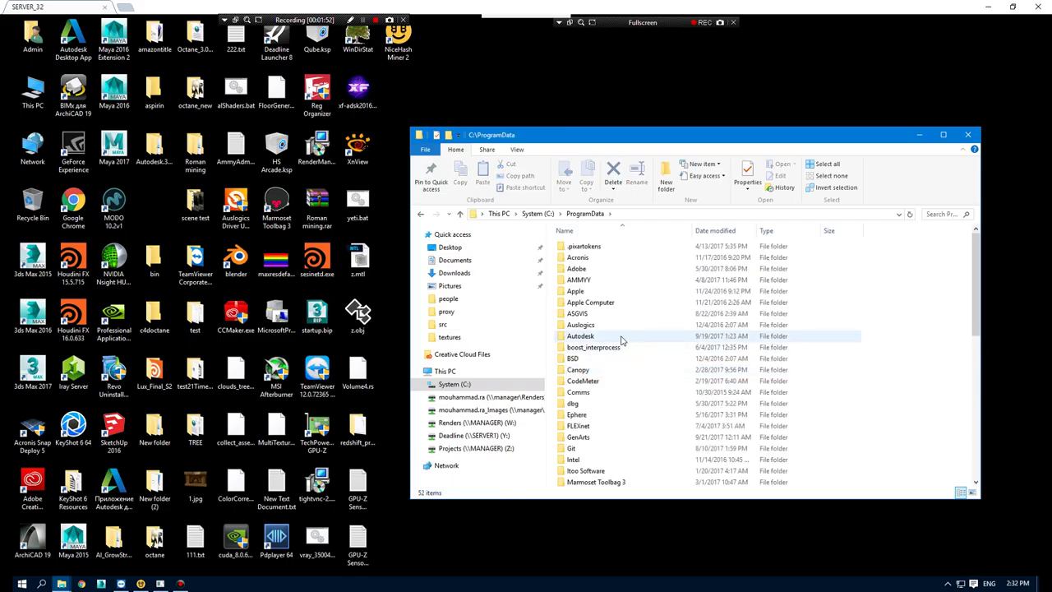
{"action": "scroll", "coordinate": [622, 340], "scroll_direction": "down", "scroll_amount": 2}
{"action": "scroll", "coordinate": [621, 349], "scroll_direction": "down", "scroll_amount": 1}
{"action": "scroll", "coordinate": [615, 370], "scroll_direction": "down", "scroll_amount": 4}
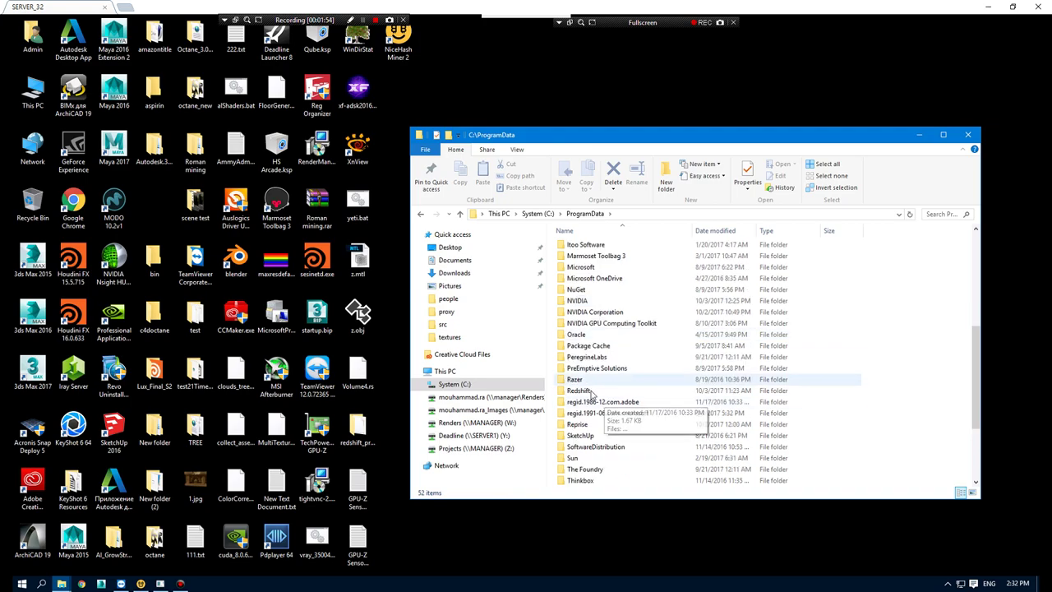
- Run RunBenchmark.bat from the Redshift\bin folder and move its console window aside
{"action": "double_click", "coordinate": [610, 391]}
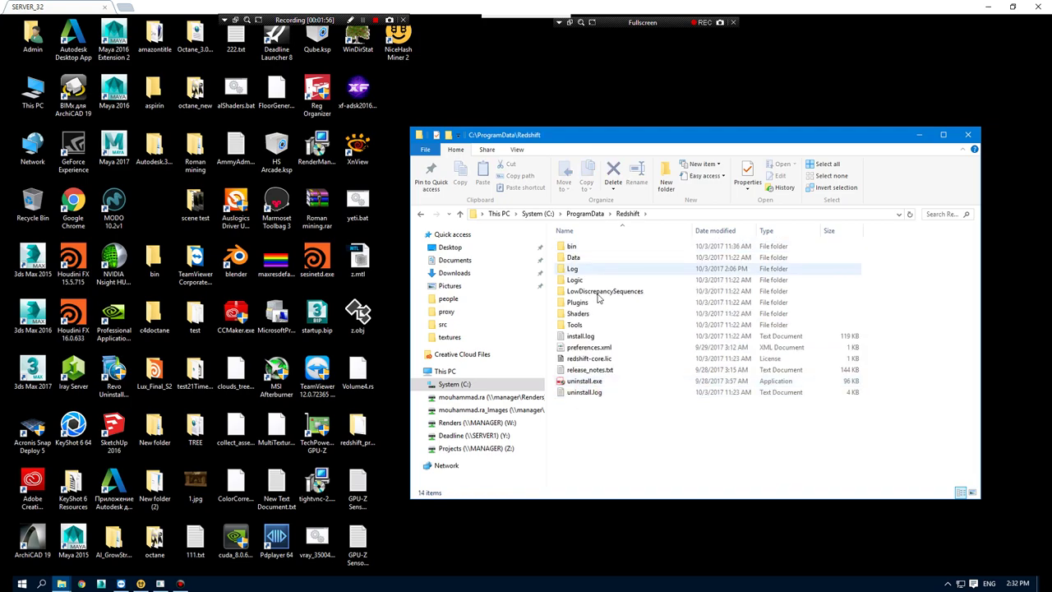
{"action": "left_click", "coordinate": [576, 248]}
{"action": "double_click", "coordinate": [575, 248]}
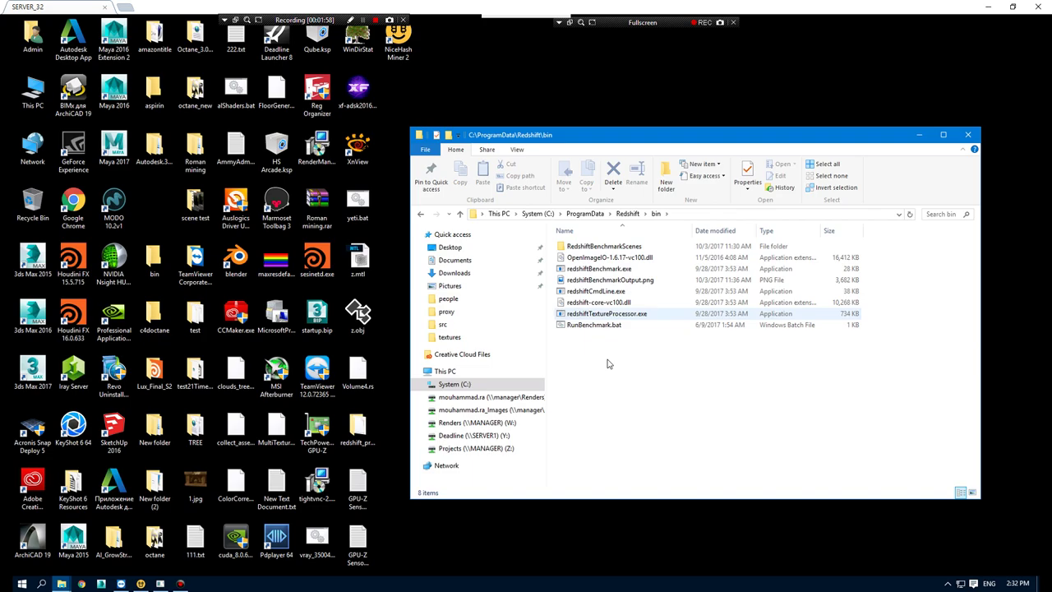
{"action": "double_click", "coordinate": [606, 327]}
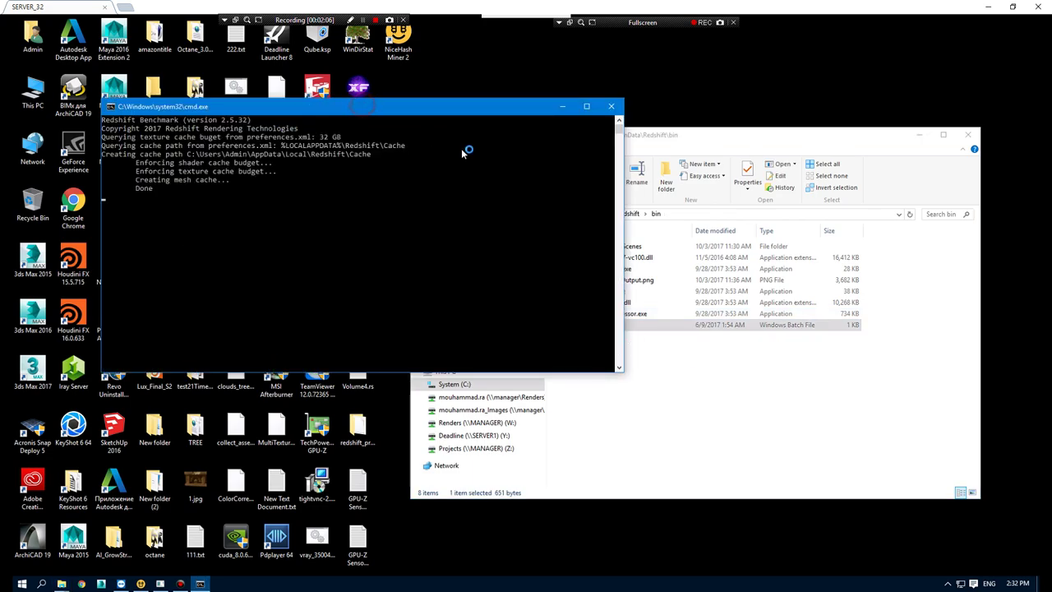
{"action": "left_click_drag", "start_coordinate": [361, 107], "coordinate": [464, 165]}
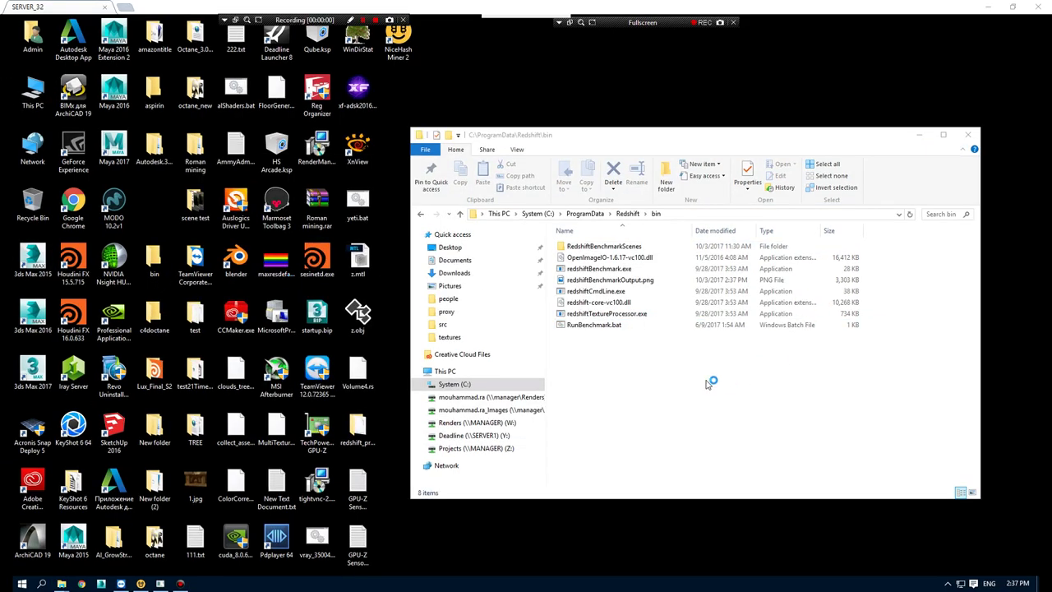
- Open redshiftBenchmarkOutput.png to view the benchmark result image
{"action": "left_click", "coordinate": [662, 390]}
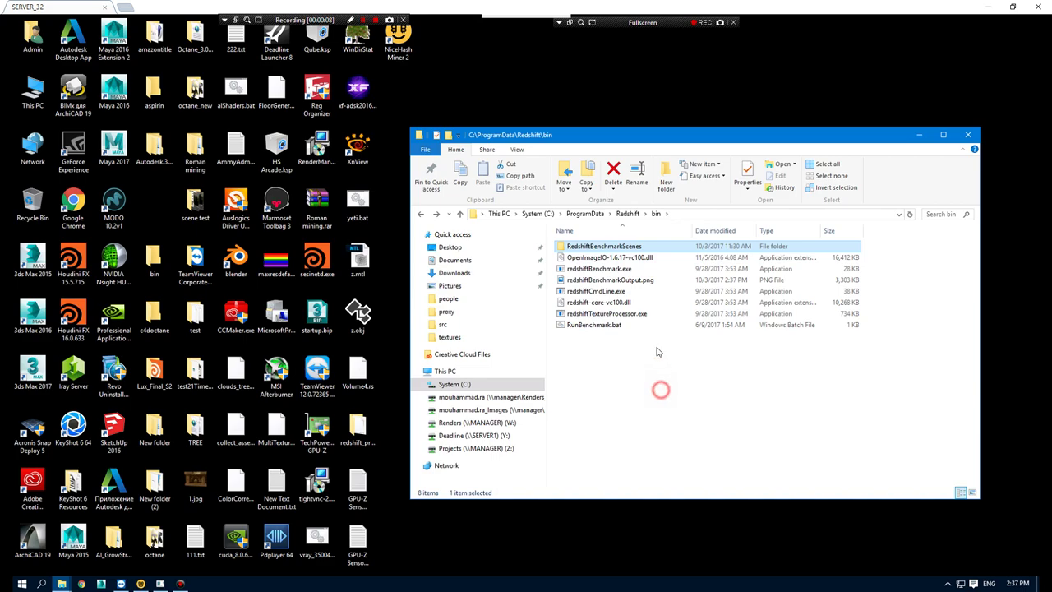
{"action": "double_click", "coordinate": [639, 283]}
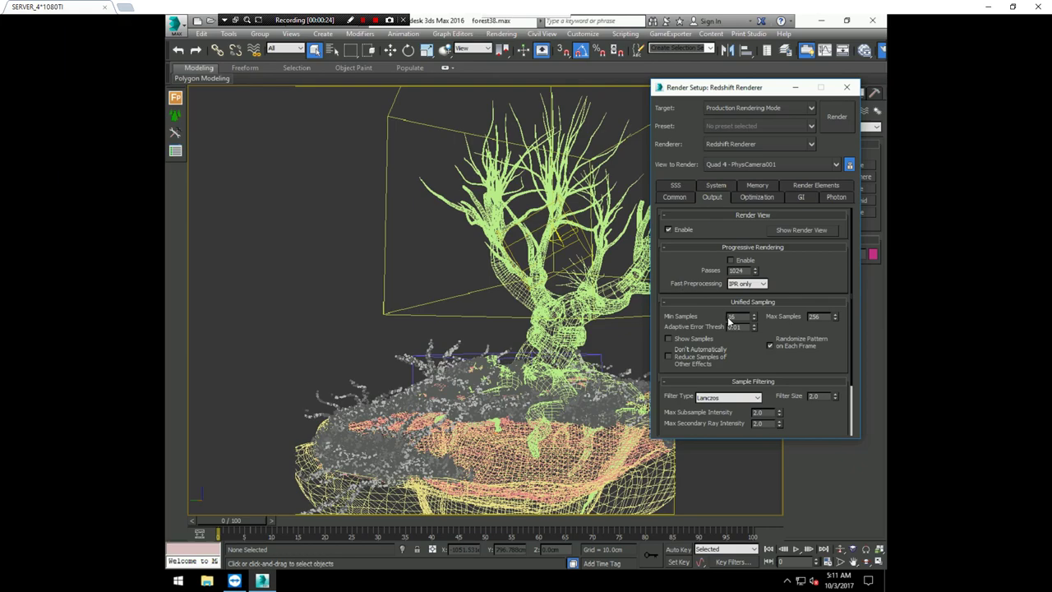
- Check the Max Samples value and the four GeForce GTX 1080 Ti CUDA devices
{"action": "double_click", "coordinate": [810, 318]}
{"action": "scroll", "coordinate": [740, 344], "scroll_direction": "down", "scroll_amount": 1}
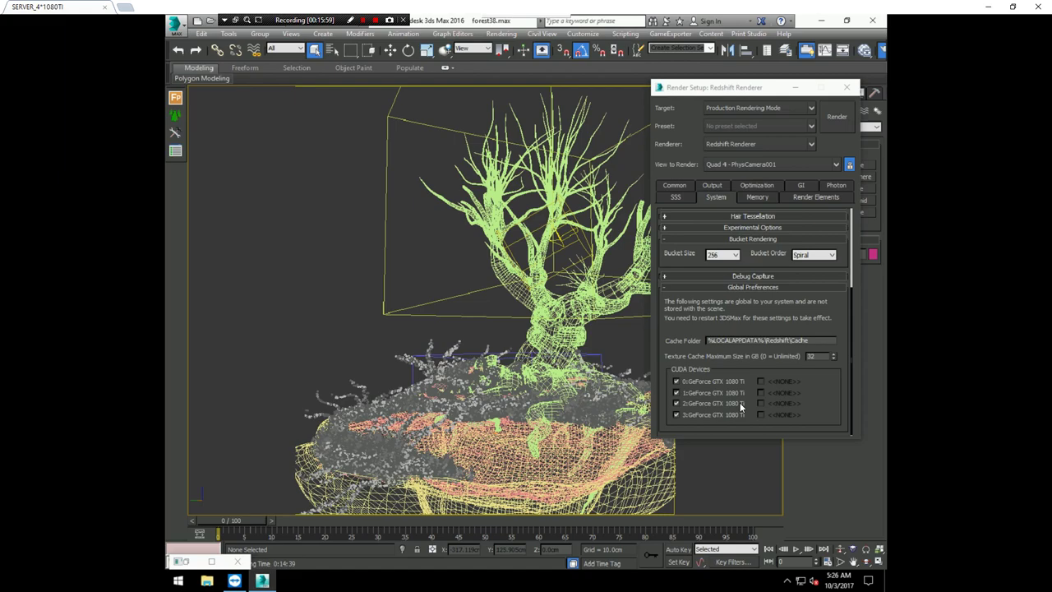
{"action": "left_click", "coordinate": [674, 185]}
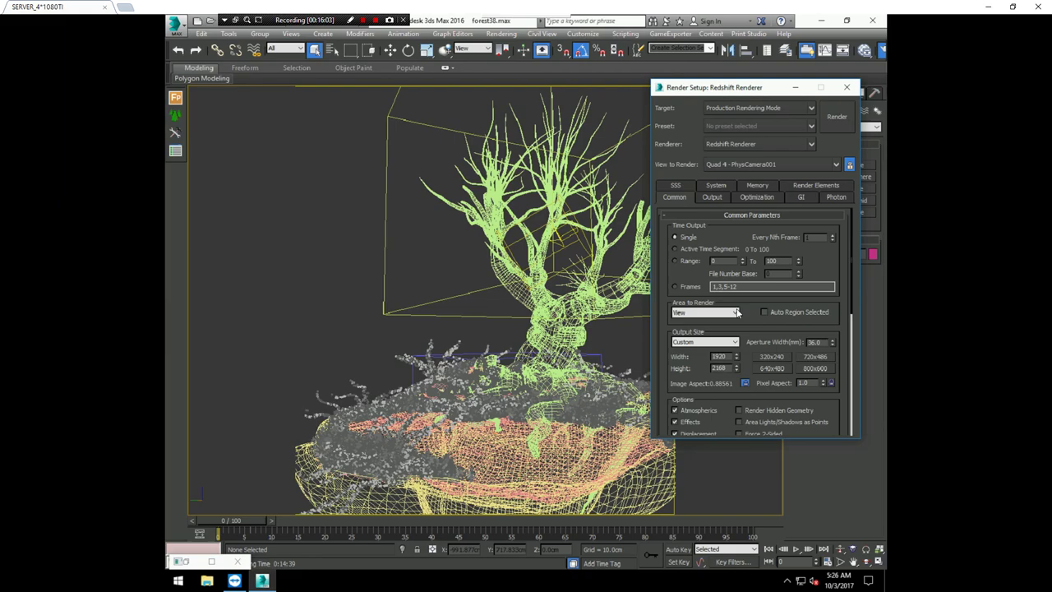
- Confirm Output sampling at 16 min and 256 max samples
{"action": "left_click", "coordinate": [712, 199]}
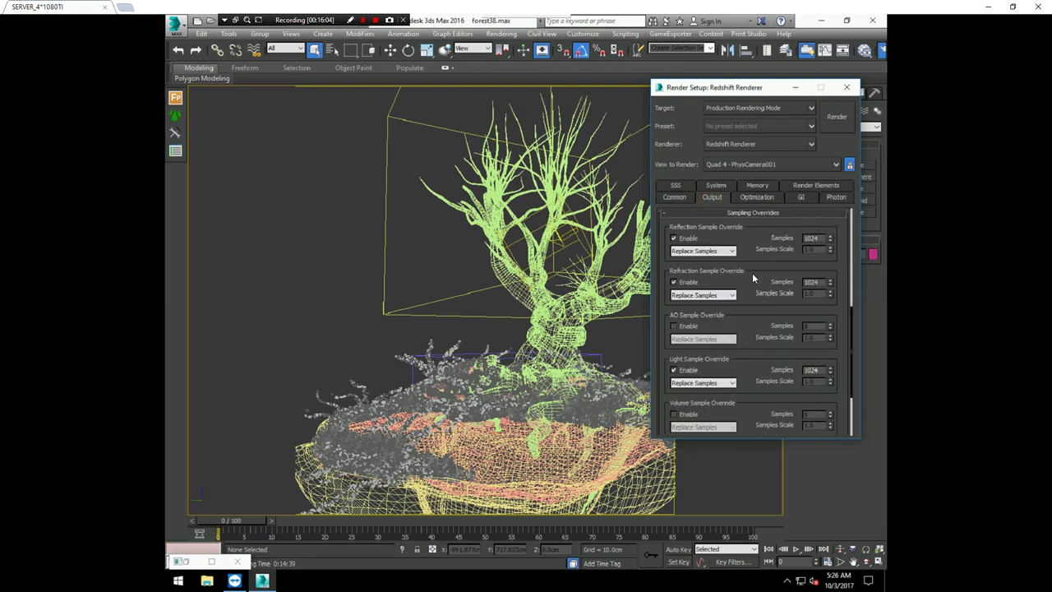
{"action": "scroll", "coordinate": [757, 354], "scroll_direction": "up", "scroll_amount": 3}
{"action": "scroll", "coordinate": [764, 356], "scroll_direction": "up", "scroll_amount": 2}
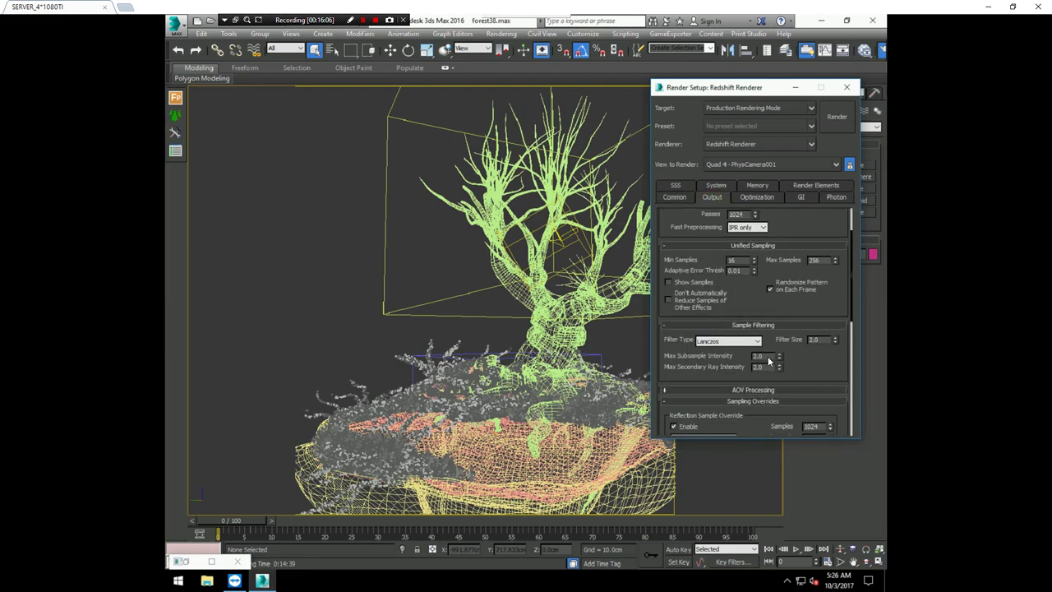
{"action": "double_click", "coordinate": [731, 261]}
{"action": "left_click_drag", "start_coordinate": [742, 306], "coordinate": [739, 242]}
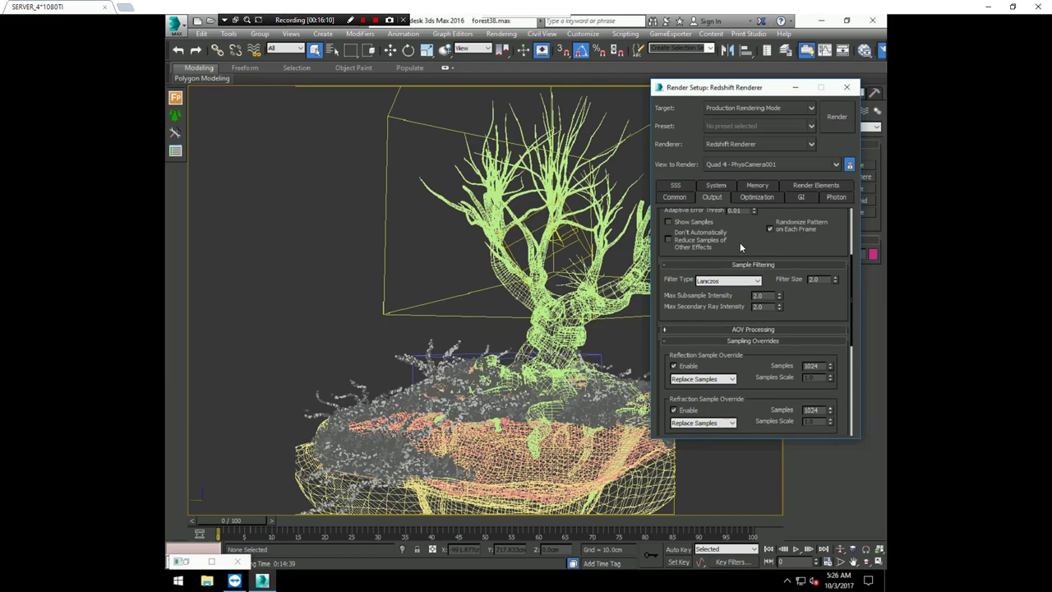
{"action": "left_click_drag", "start_coordinate": [740, 242], "coordinate": [715, 373]}
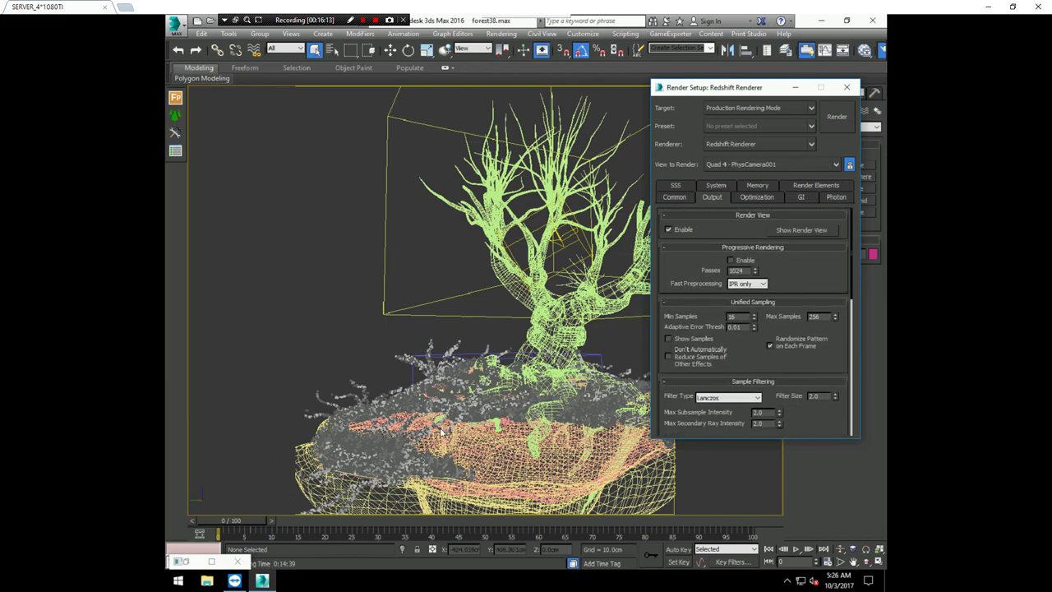
- Review the GI and Common settings, then launch the Redshift benchmark
{"action": "left_click", "coordinate": [804, 197]}
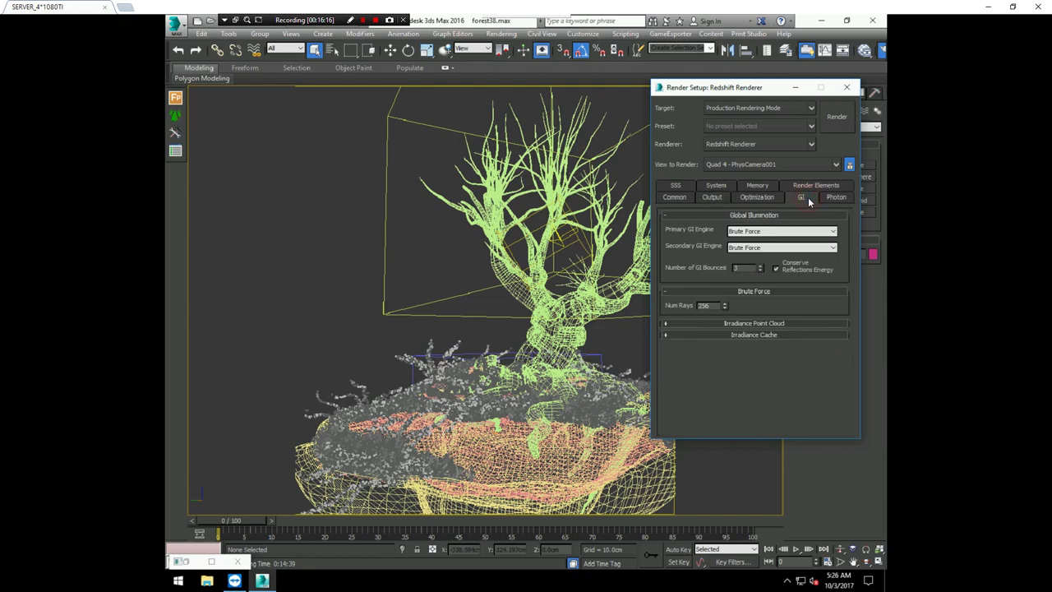
{"action": "left_click", "coordinate": [674, 197]}
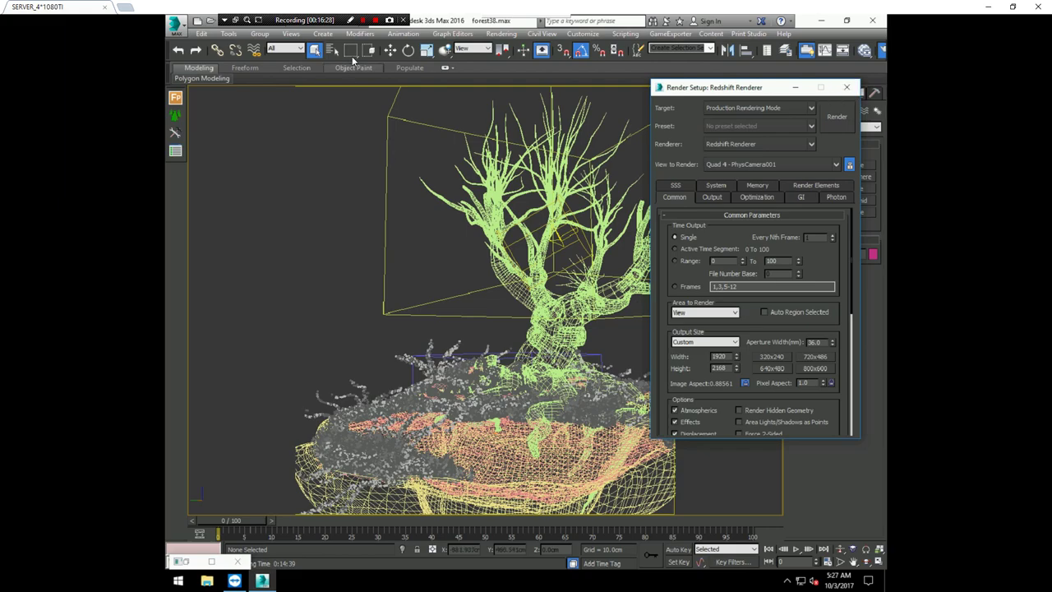
{"action": "left_click", "coordinate": [376, 20]}
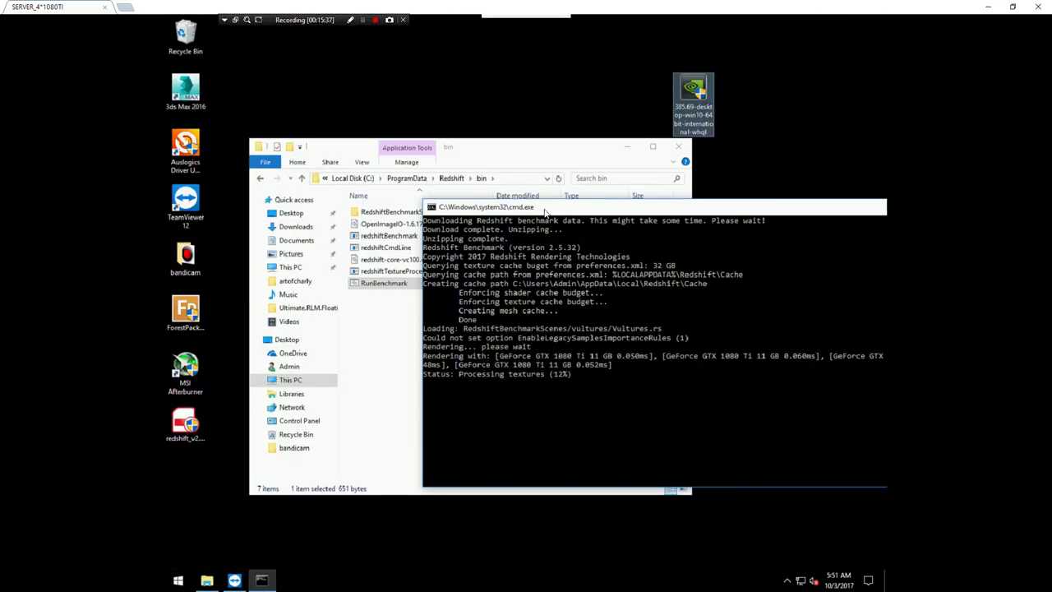